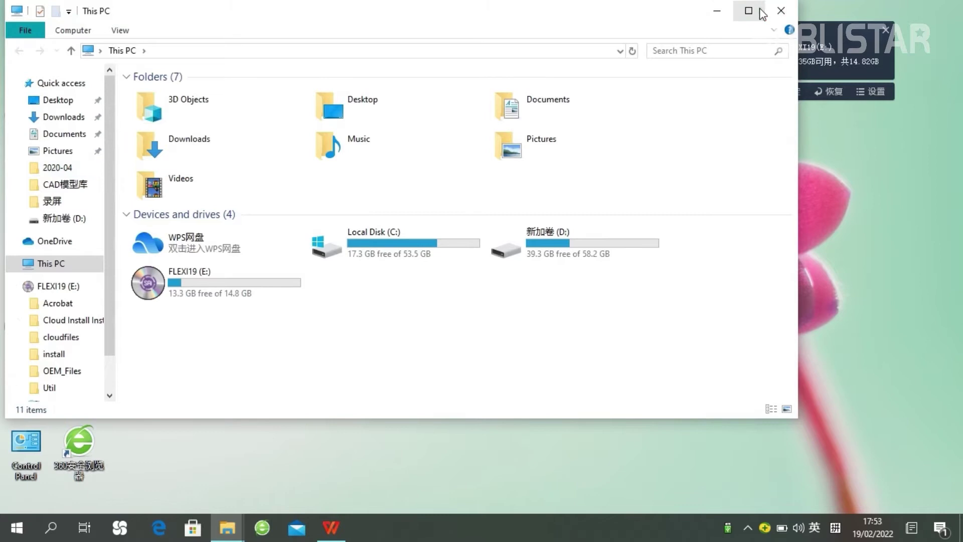
# - Launch Autorun from the FLEXI19 (E:) drive, choose English and accept the licence agreement
pyautogui.click(748, 11)
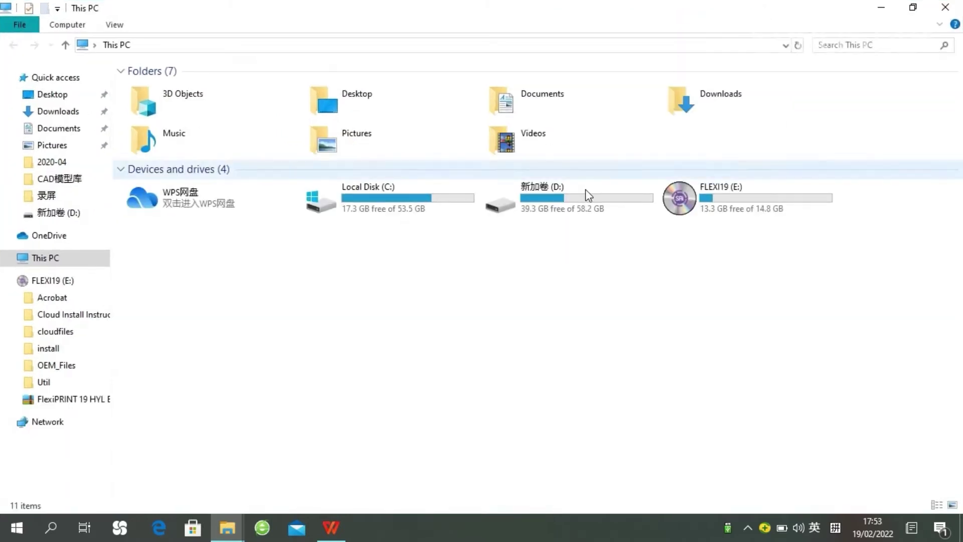
pyautogui.doubleClick(718, 196)
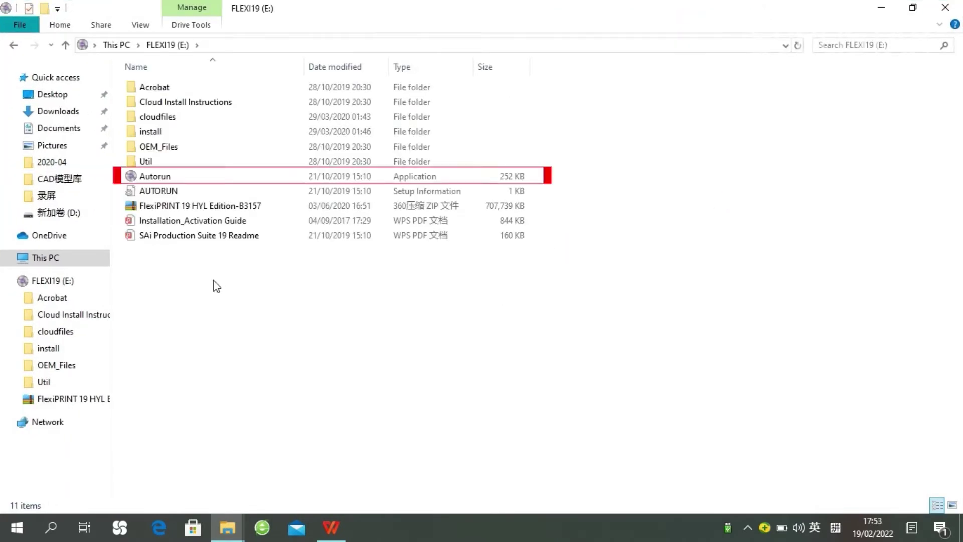
pyautogui.doubleClick(162, 180)
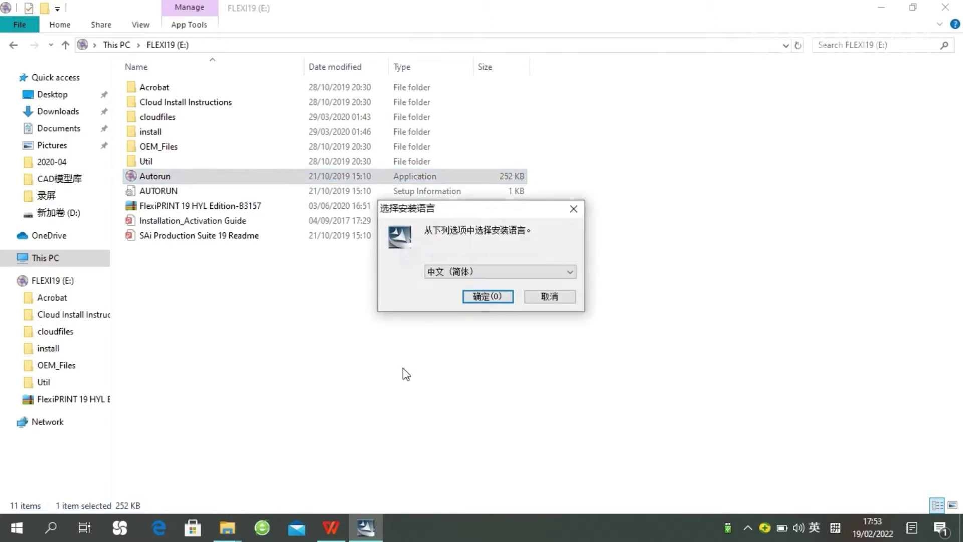
pyautogui.click(566, 272)
pyautogui.click(451, 352)
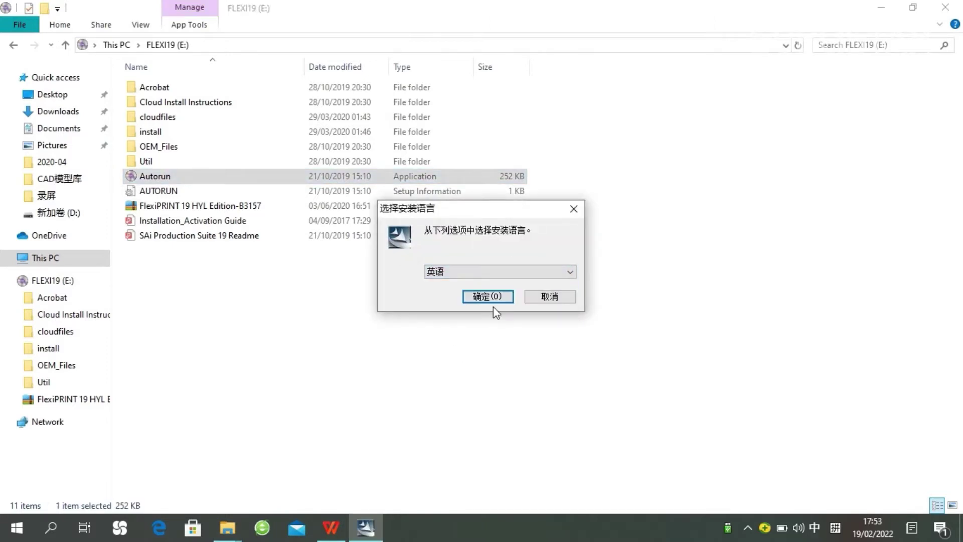
pyautogui.click(487, 295)
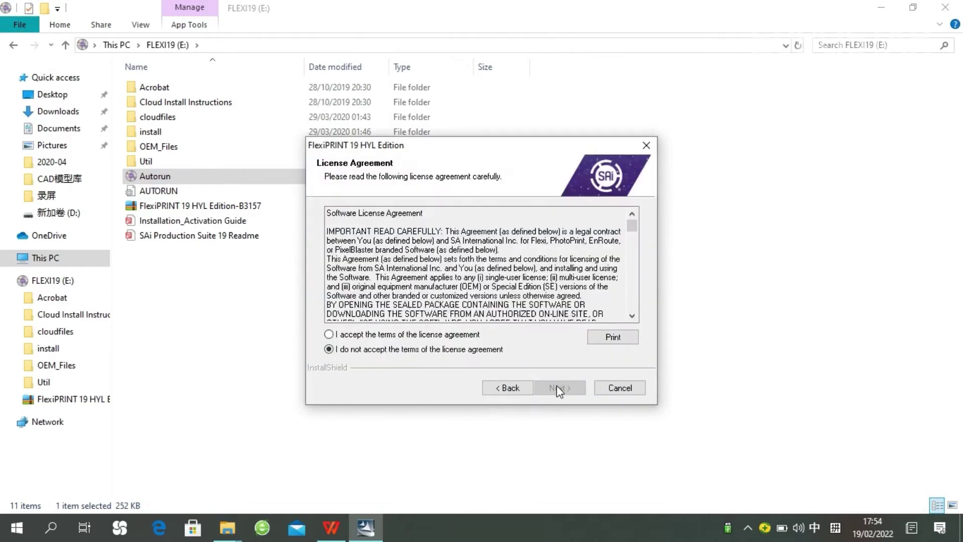
pyautogui.click(329, 335)
pyautogui.click(560, 388)
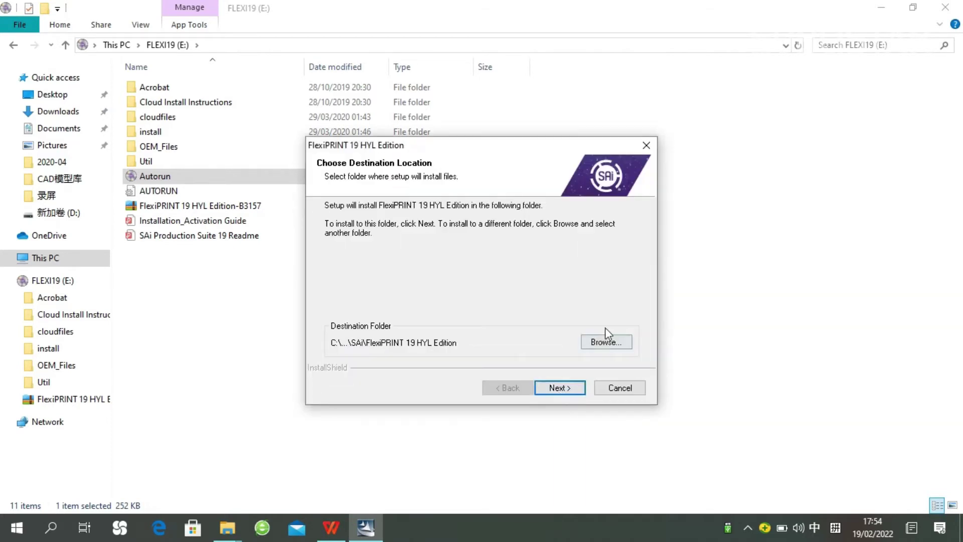
# - Set the installation folder to D:\Flexi19 and start the installation
pyautogui.click(607, 342)
pyautogui.click(414, 262)
pyautogui.click(402, 301)
pyautogui.scroll(-1, 450, 301)
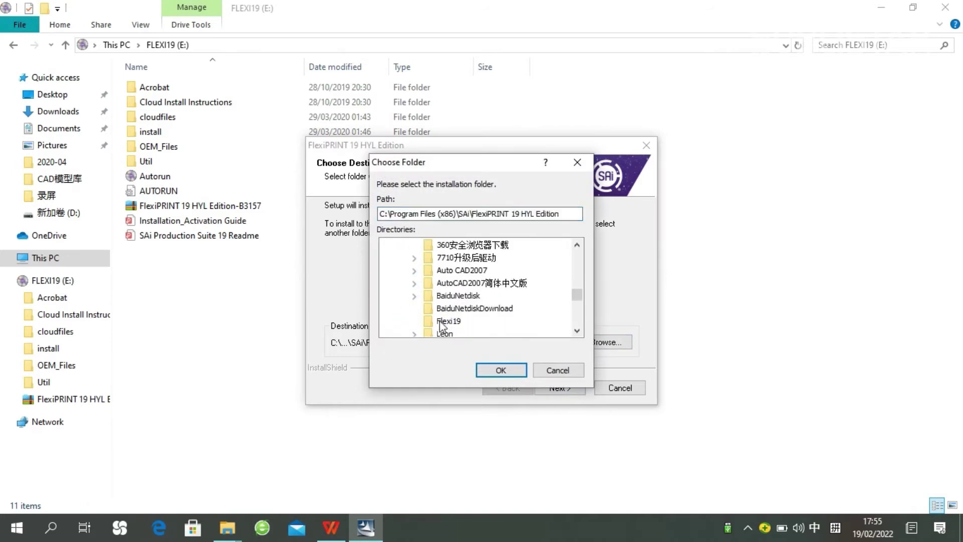
pyautogui.click(449, 326)
pyautogui.click(501, 370)
pyautogui.click(560, 389)
pyautogui.click(560, 388)
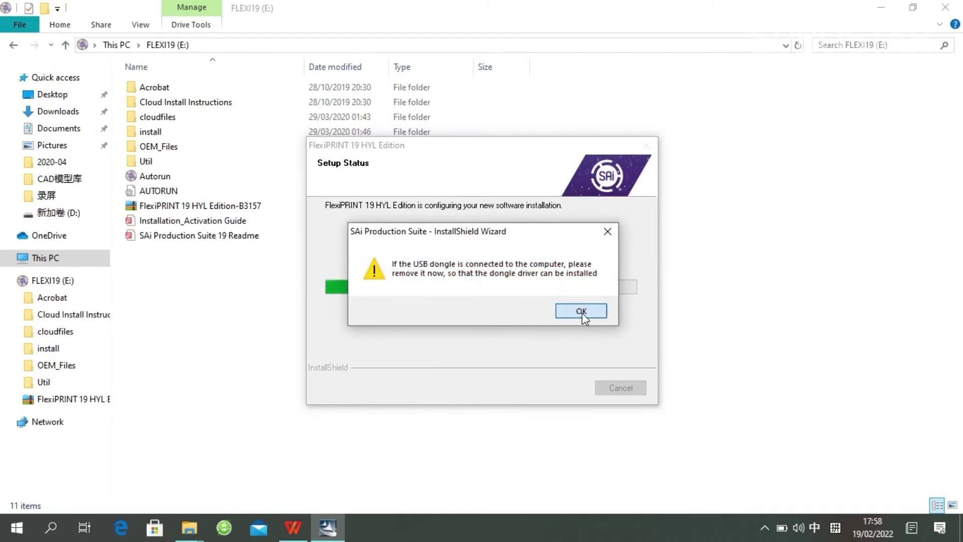
# - Dismiss the dongle warning and submit the activation code until Licensing Successful, then close the wizard
pyautogui.click(581, 311)
pyautogui.click(882, 8)
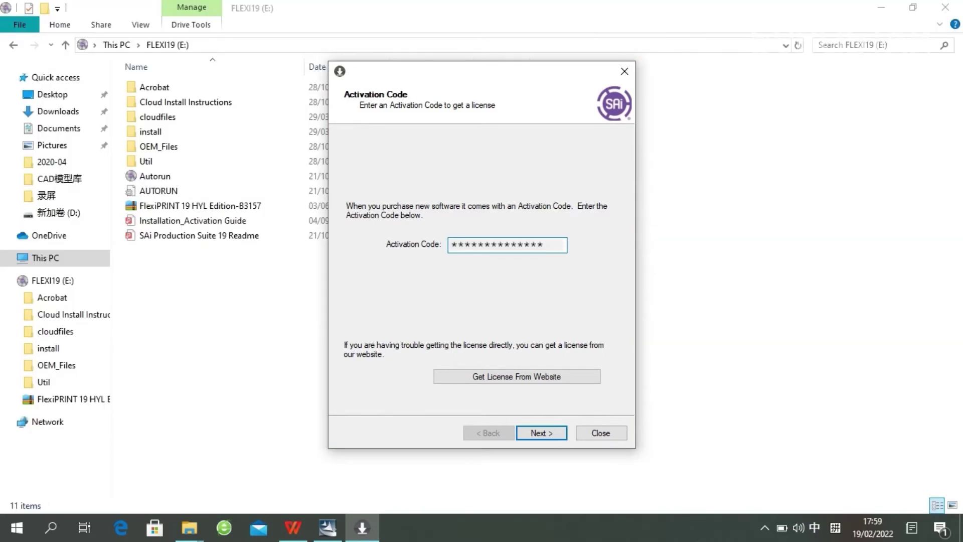
pyautogui.click(550, 434)
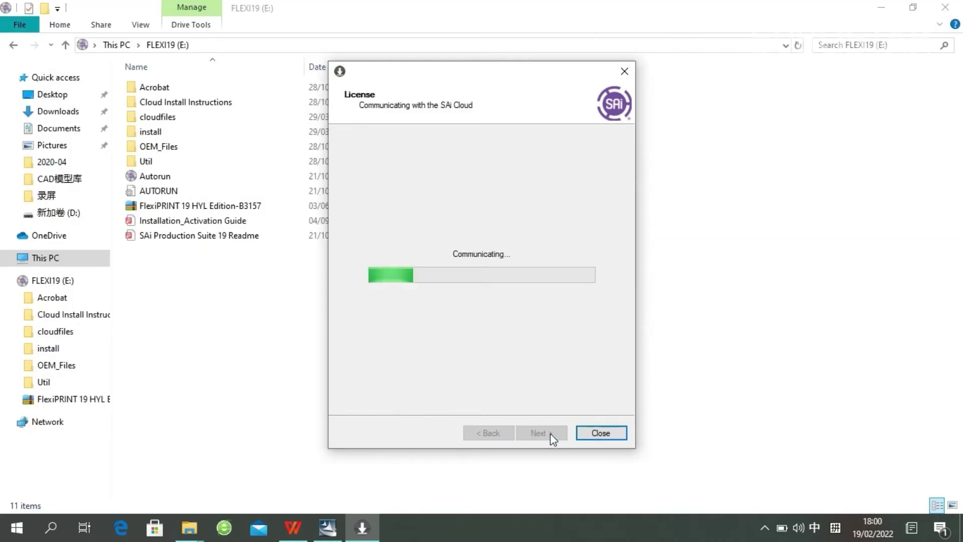
pyautogui.click(550, 434)
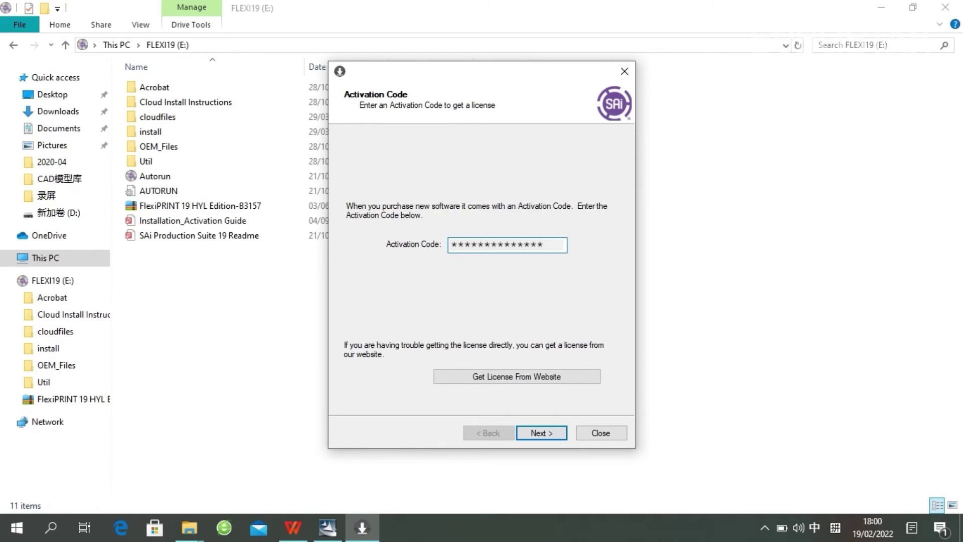
pyautogui.click(541, 432)
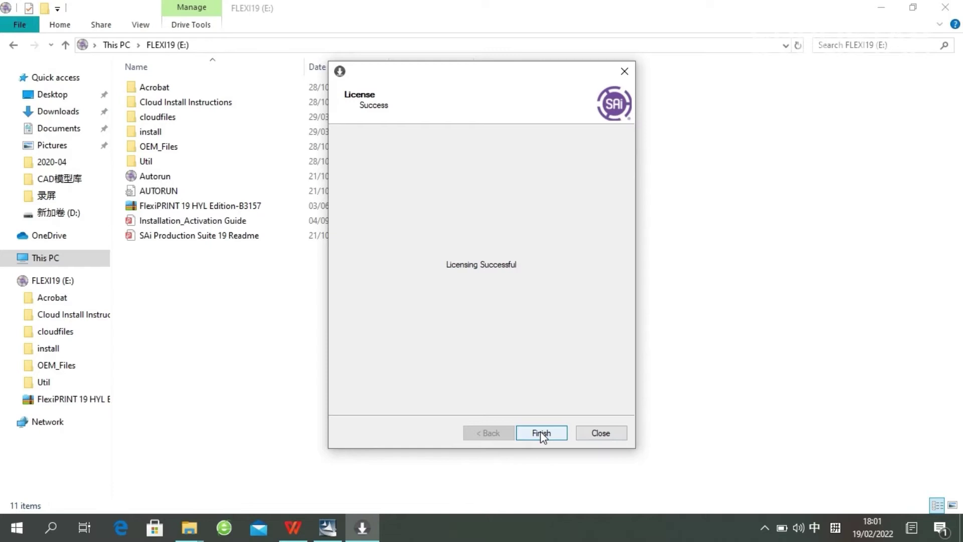
pyautogui.click(540, 433)
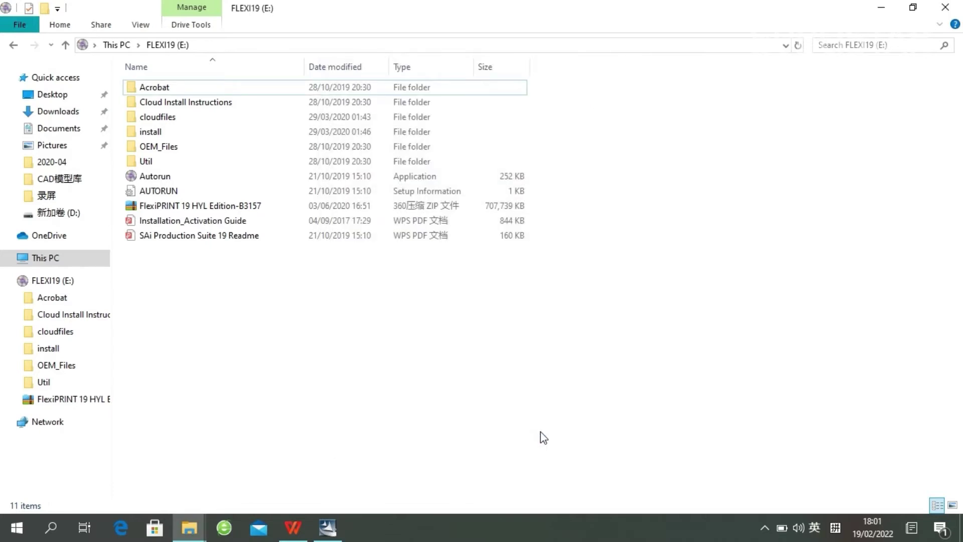
# - Minimize the drive window and open the 色块 folder on the desktop
pyautogui.click(884, 10)
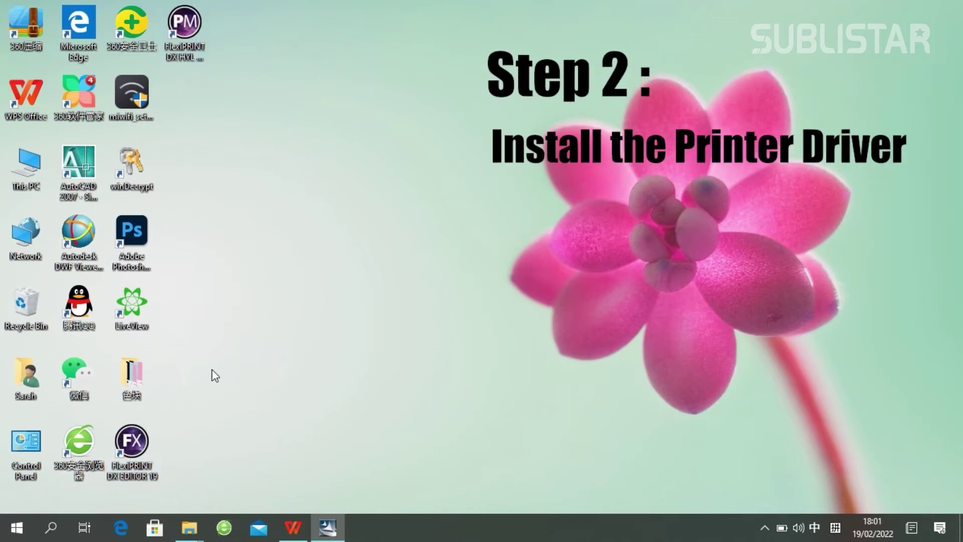
pyautogui.doubleClick(131, 377)
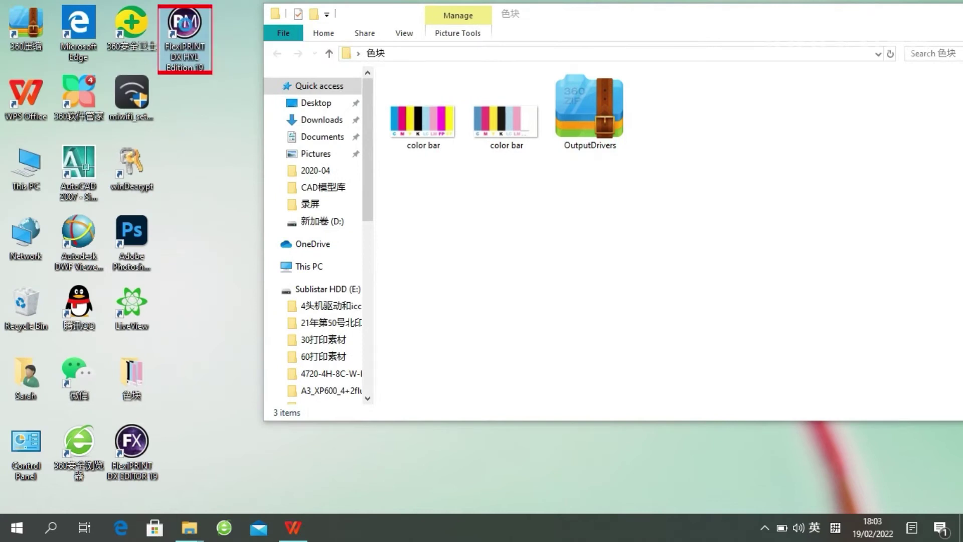
# - Locate the Flexi19 install folder from the shortcut and delete its empty OutputDrivers folder
pyautogui.rightClick(185, 23)
pyautogui.click(253, 455)
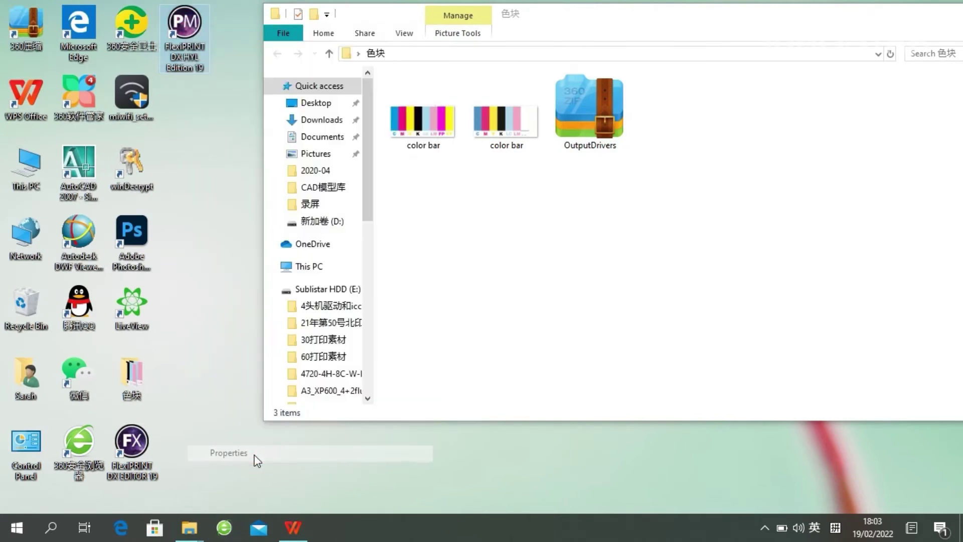
pyautogui.click(248, 284)
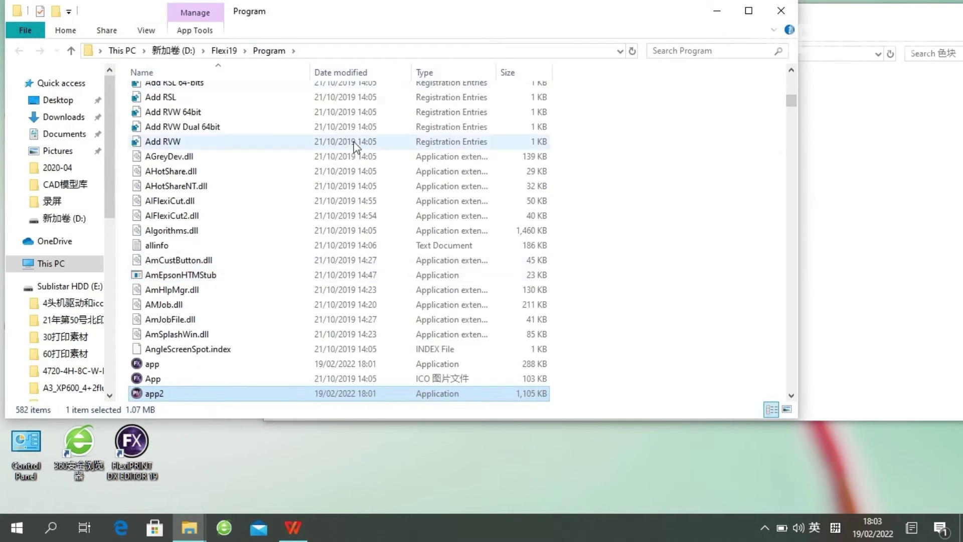
pyautogui.scroll(10, 356, 146)
pyautogui.click(223, 50)
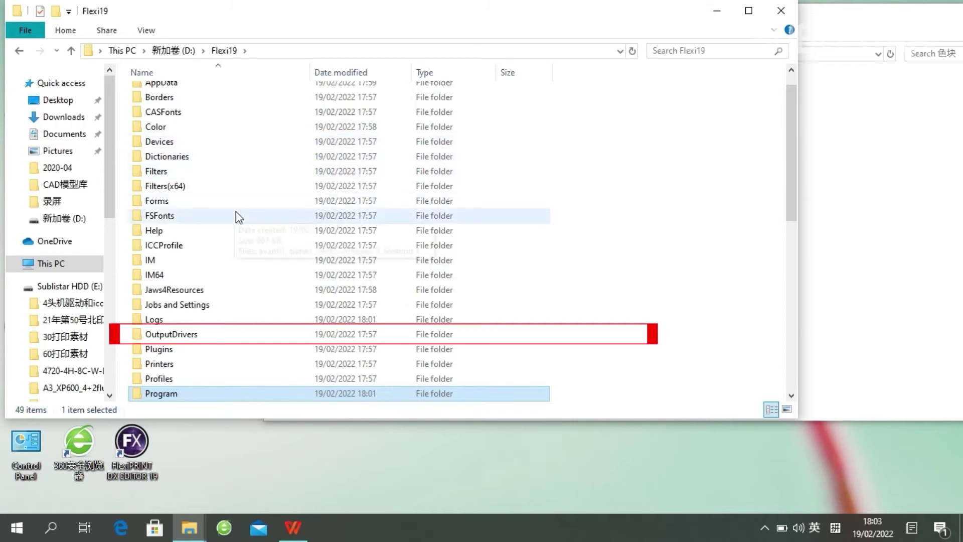
pyautogui.doubleClick(211, 335)
pyautogui.click(221, 51)
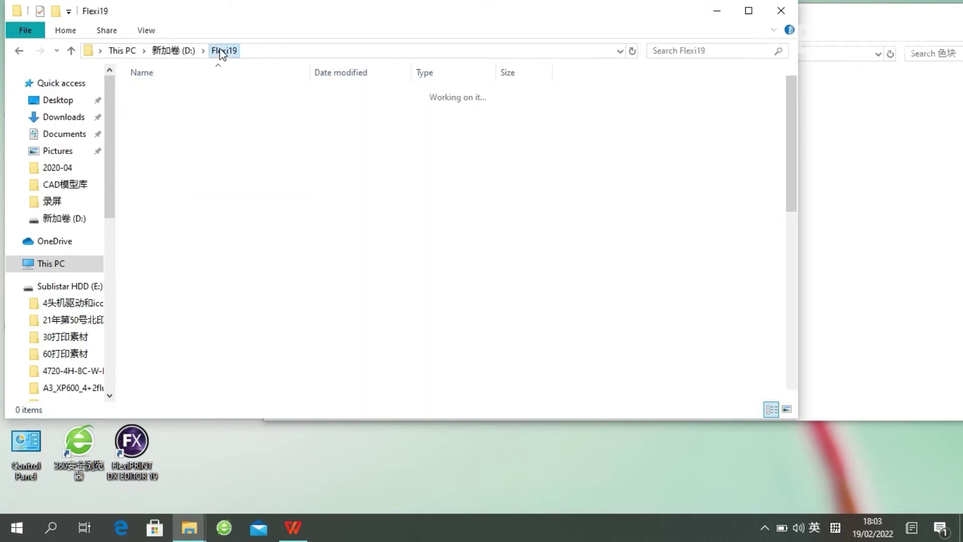
pyautogui.rightClick(235, 365)
pyautogui.click(277, 466)
# - Copy the OutputDrivers archive from 色块 into Flexi19 and extract it to OutputDrivers
pyautogui.hotkey('alt', 'Tab')
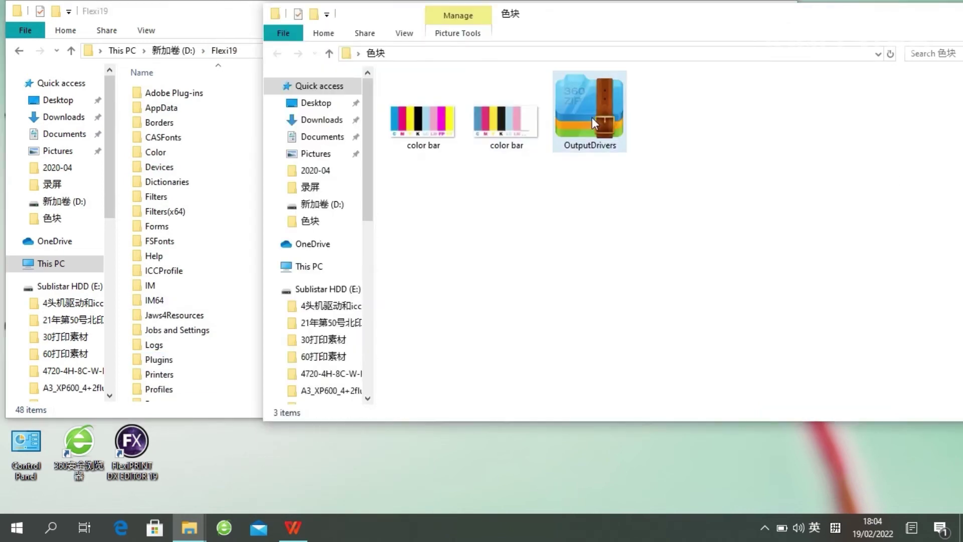
pyautogui.rightClick(594, 92)
pyautogui.click(627, 415)
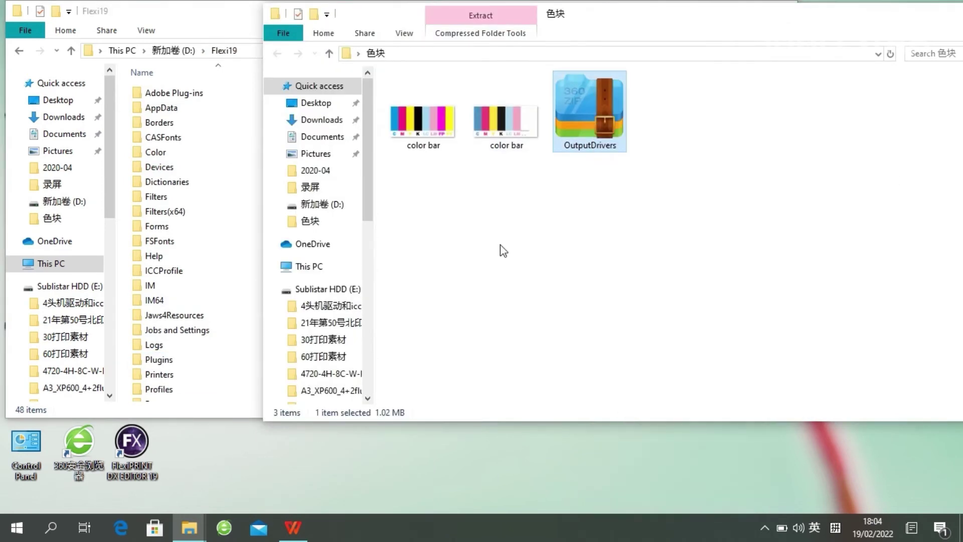
pyautogui.hotkey('alt', 'Tab')
pyautogui.rightClick(644, 199)
pyautogui.click(683, 295)
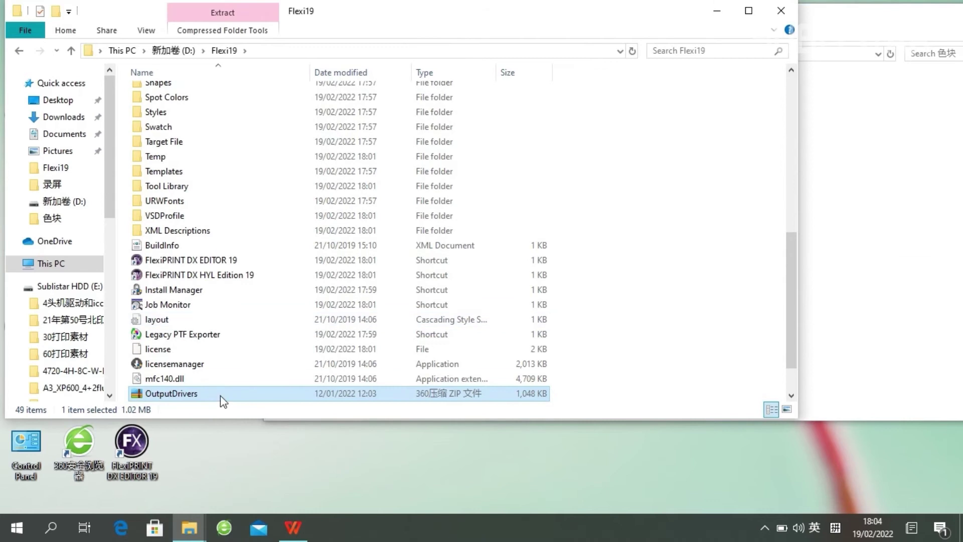
pyautogui.rightClick(221, 395)
pyautogui.click(292, 199)
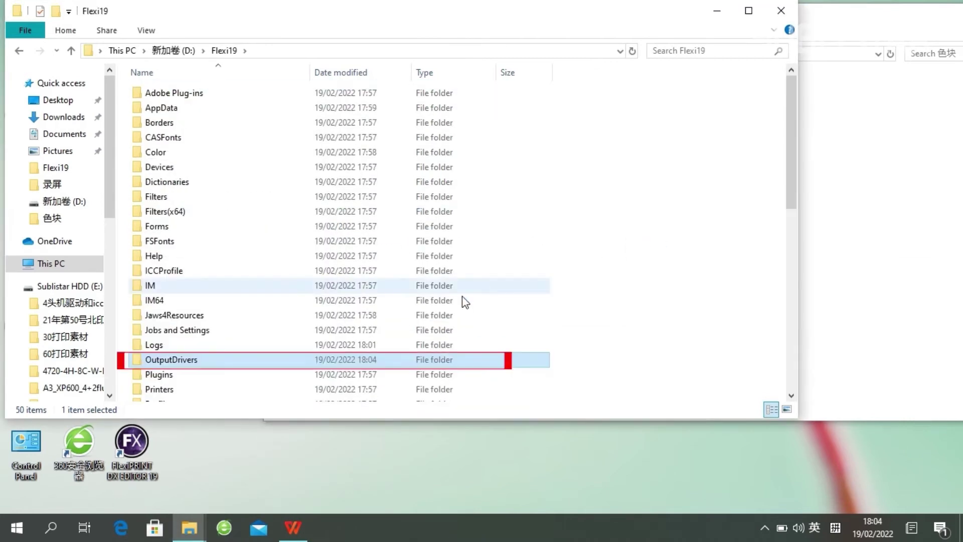
pyautogui.doubleClick(203, 362)
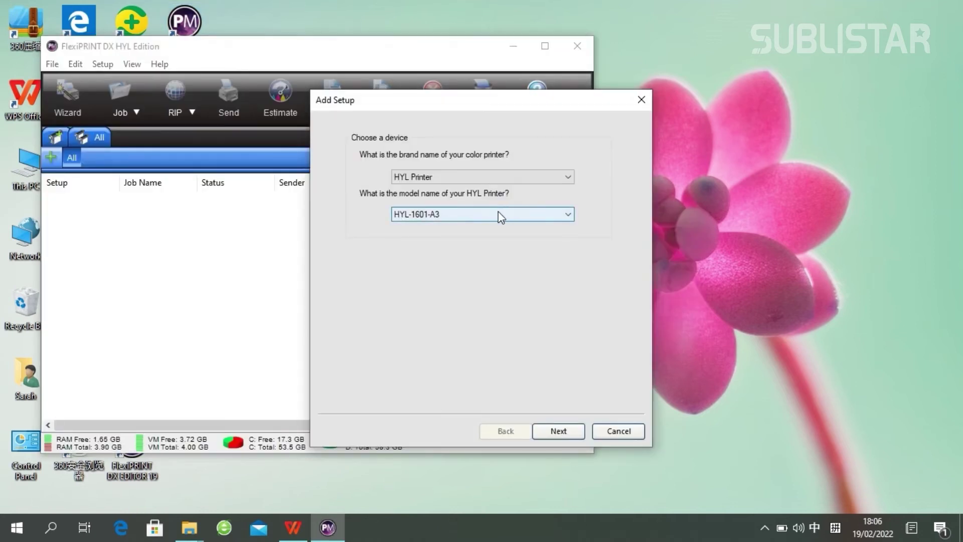
# - Add a printer setup for the HYL-1801-HS model
pyautogui.click(498, 214)
pyautogui.click(446, 236)
pyautogui.click(562, 431)
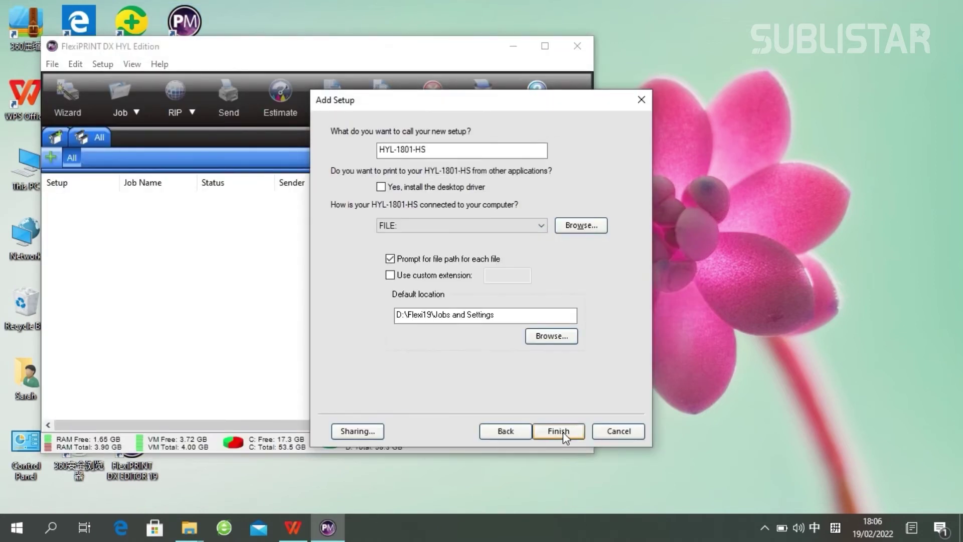
pyautogui.click(563, 432)
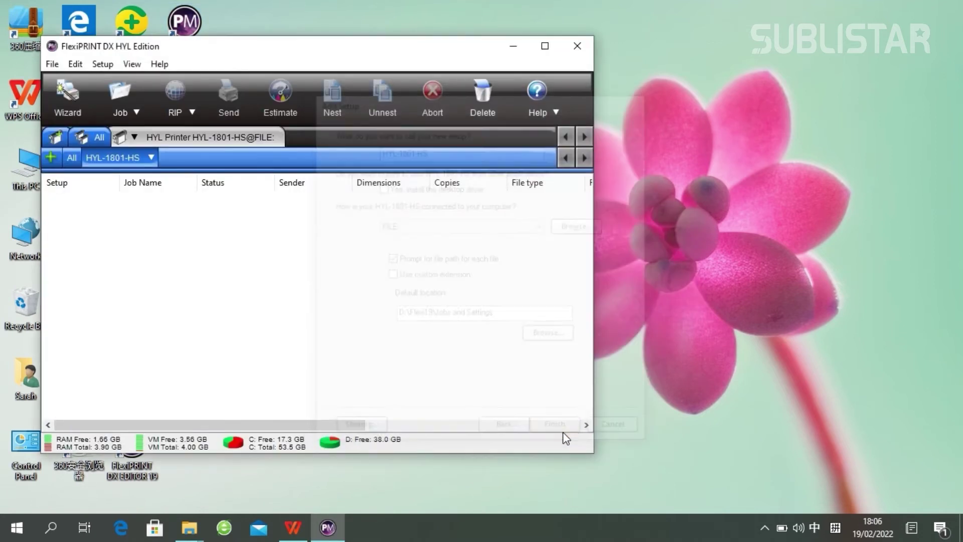
pyautogui.click(548, 46)
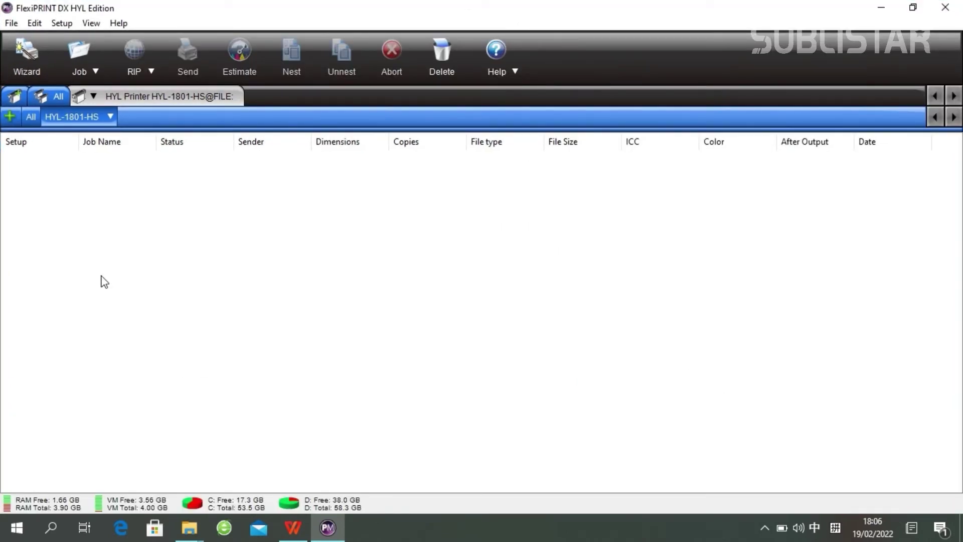
# - Add the second color bar file from the desktop 色块 folder as a job
pyautogui.click(79, 50)
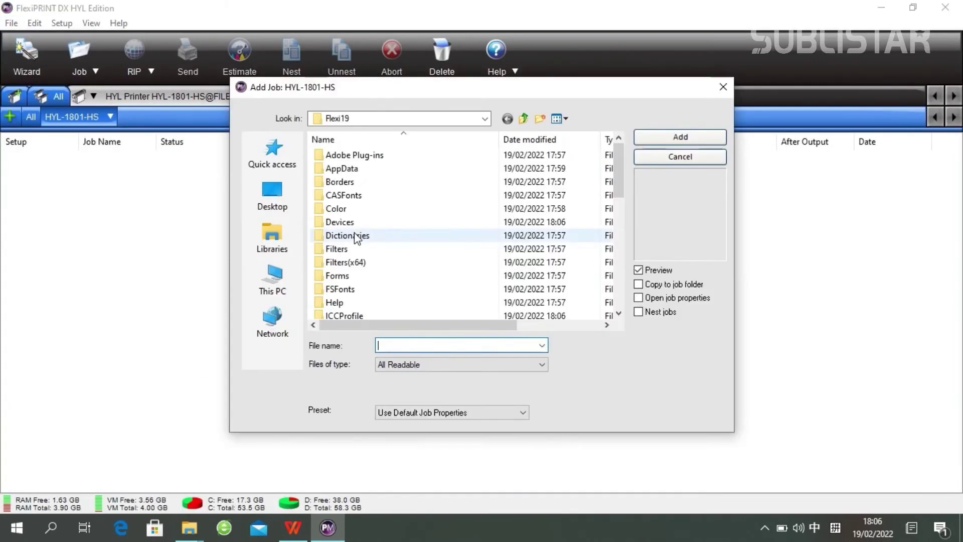
pyautogui.click(271, 196)
pyautogui.doubleClick(486, 190)
pyautogui.click(426, 188)
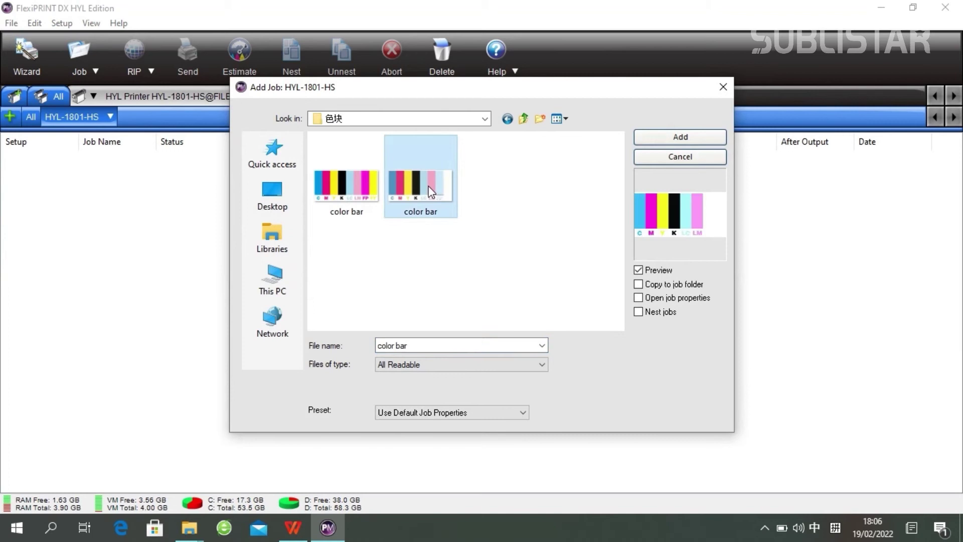
pyautogui.click(677, 143)
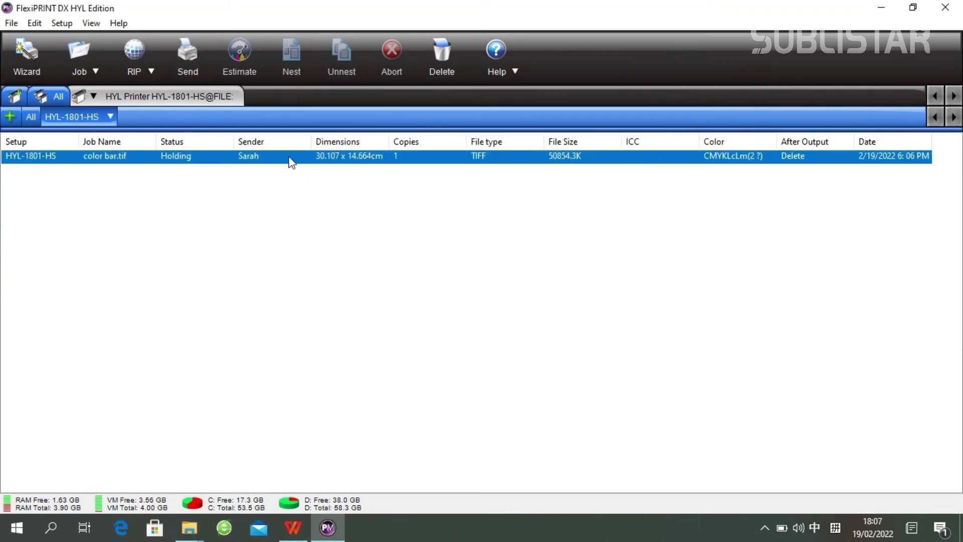
# - Open Job Properties for color bar.tif and show its general job information page
pyautogui.rightClick(289, 157)
pyautogui.click(323, 164)
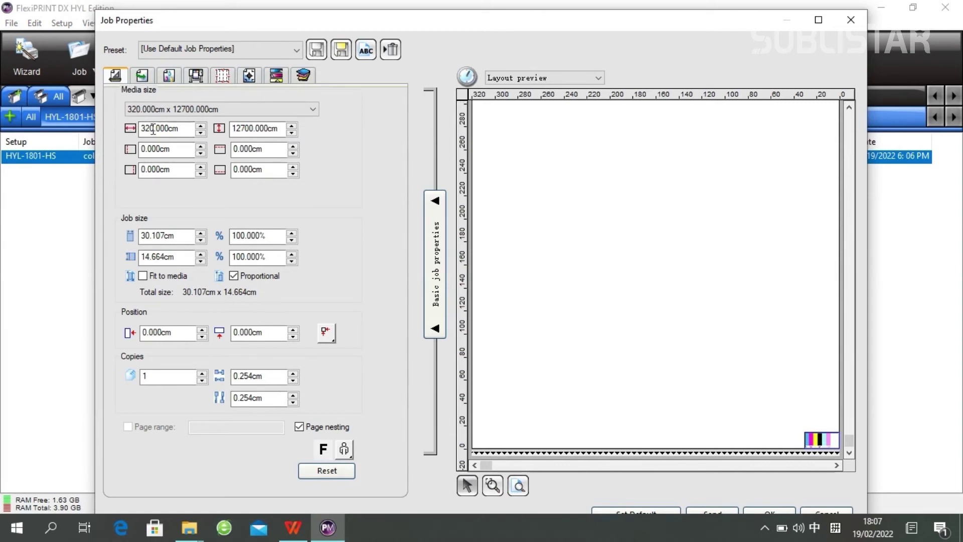
pyautogui.click(191, 130)
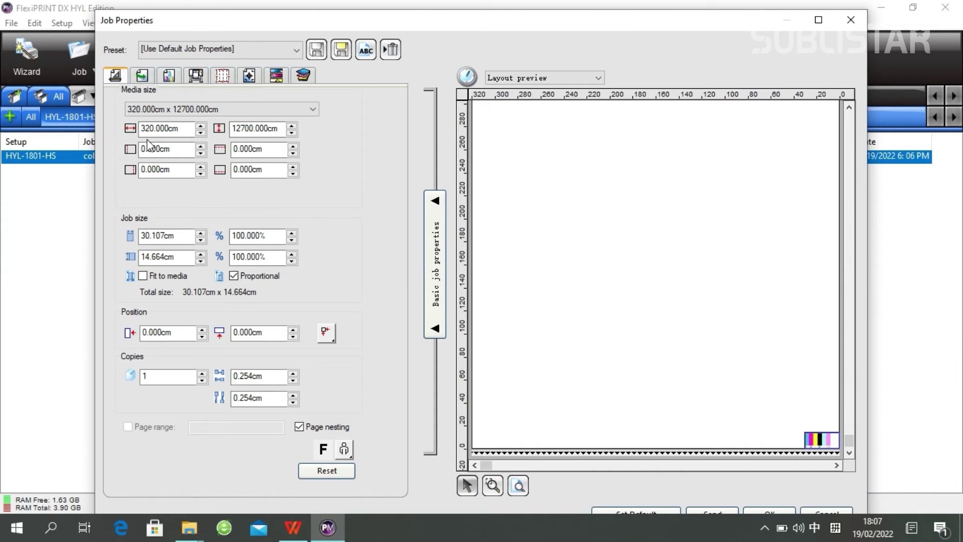
pyautogui.click(141, 77)
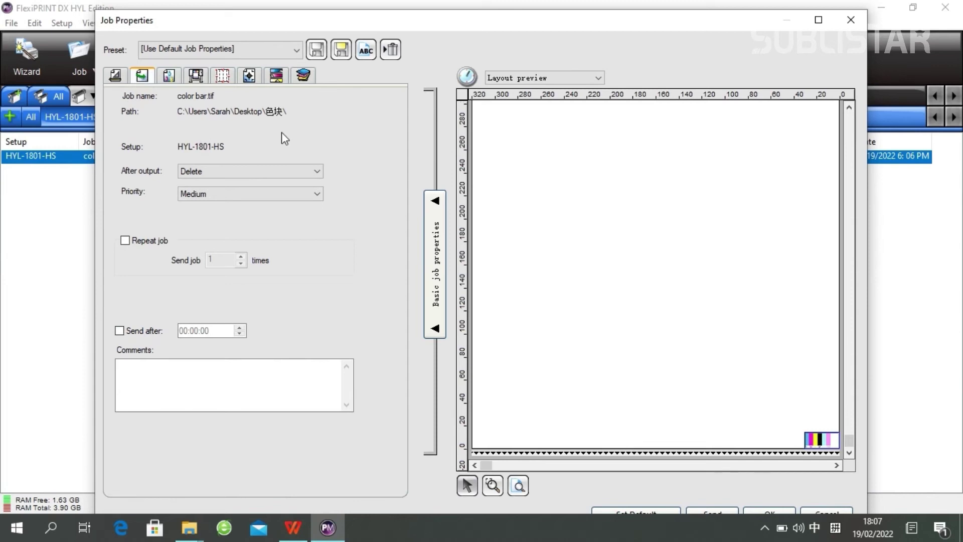
# - Set After output to Hold and load the MK_4CFMFY_210112 360x1800 ICC file as output profile
pyautogui.click(262, 171)
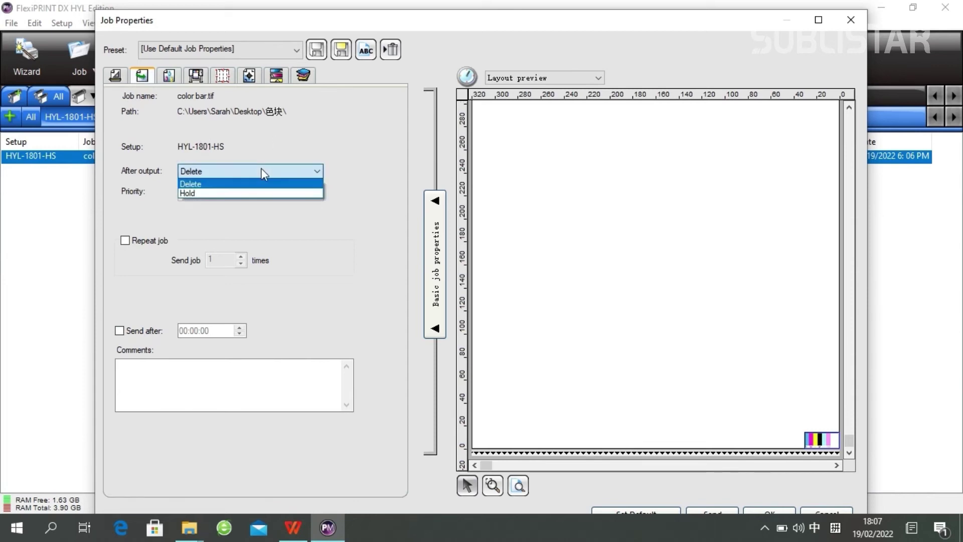
pyautogui.click(244, 193)
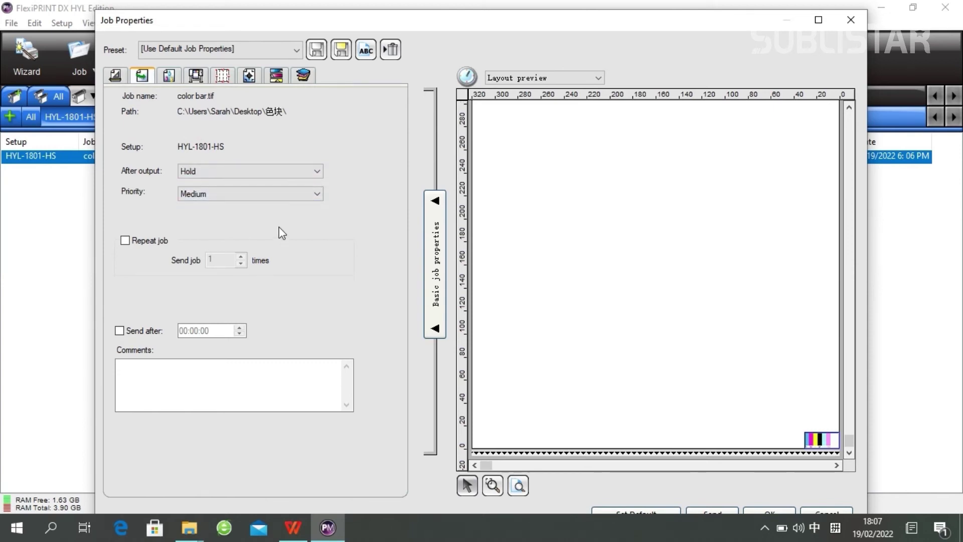
pyautogui.click(169, 75)
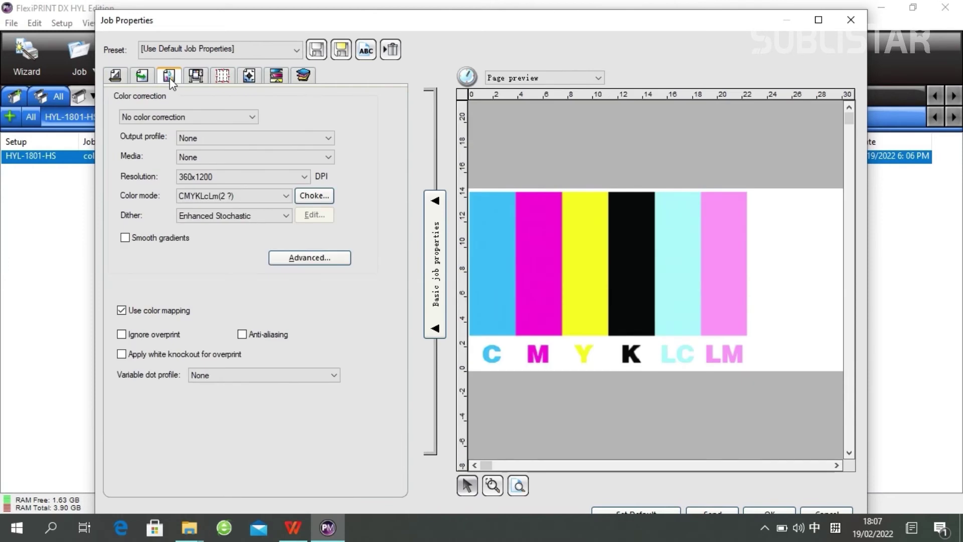
pyautogui.click(204, 116)
pyautogui.click(217, 123)
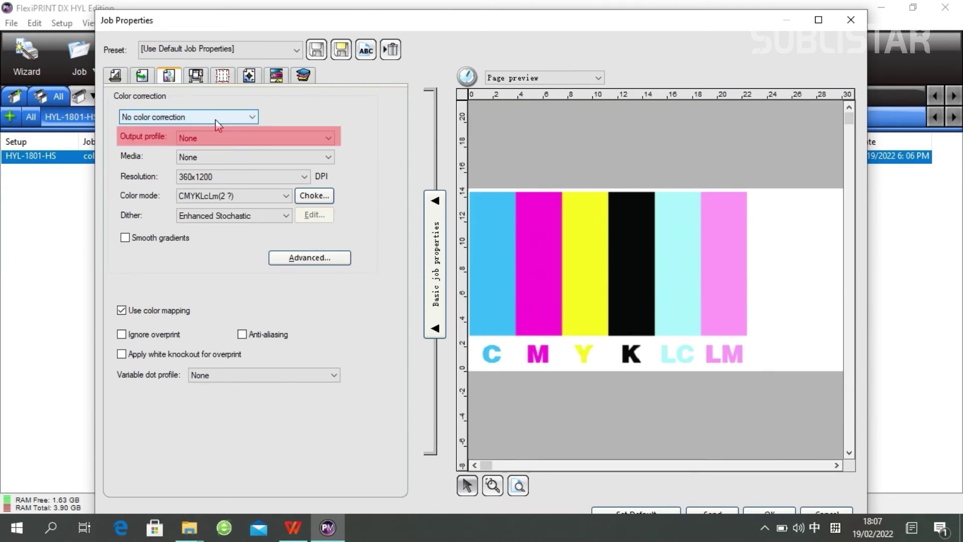
pyautogui.click(283, 141)
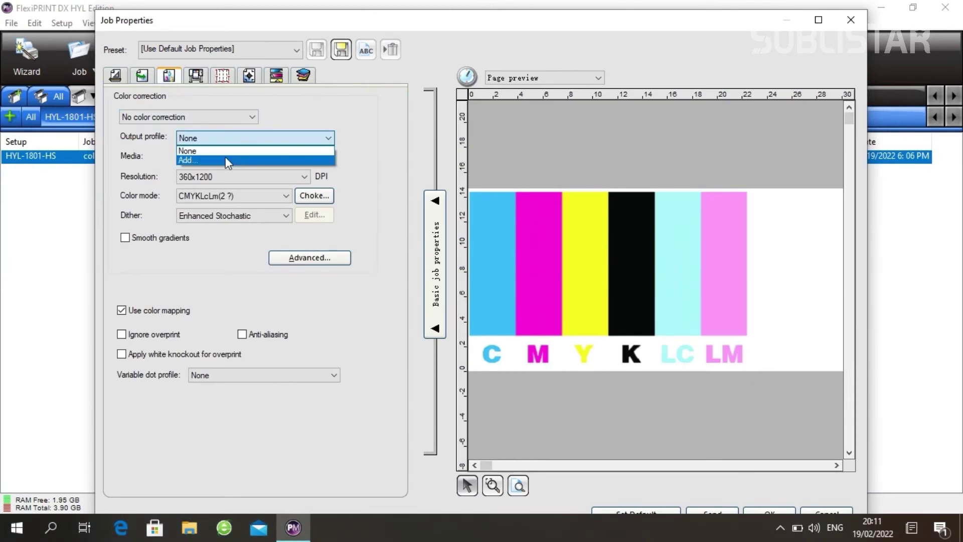
pyautogui.click(225, 156)
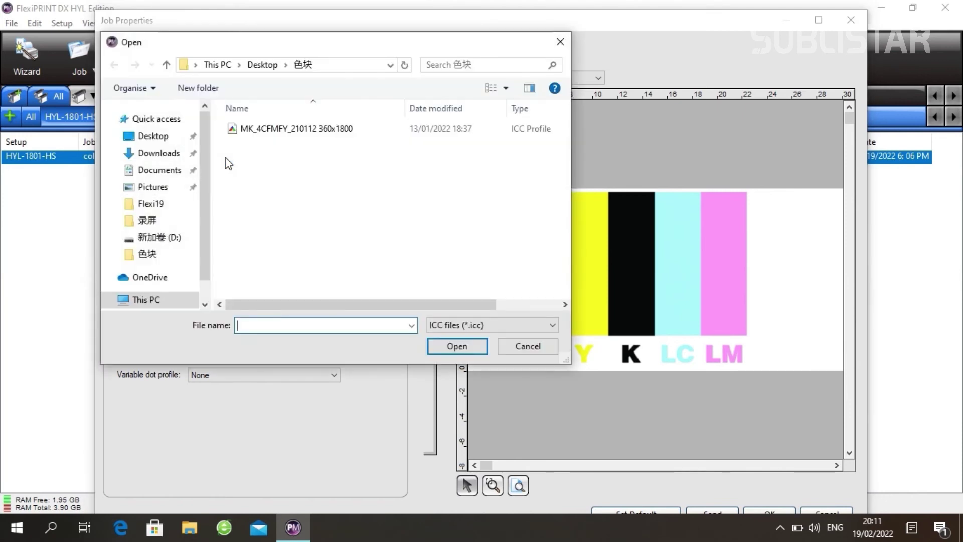
pyautogui.click(283, 129)
pyautogui.click(457, 347)
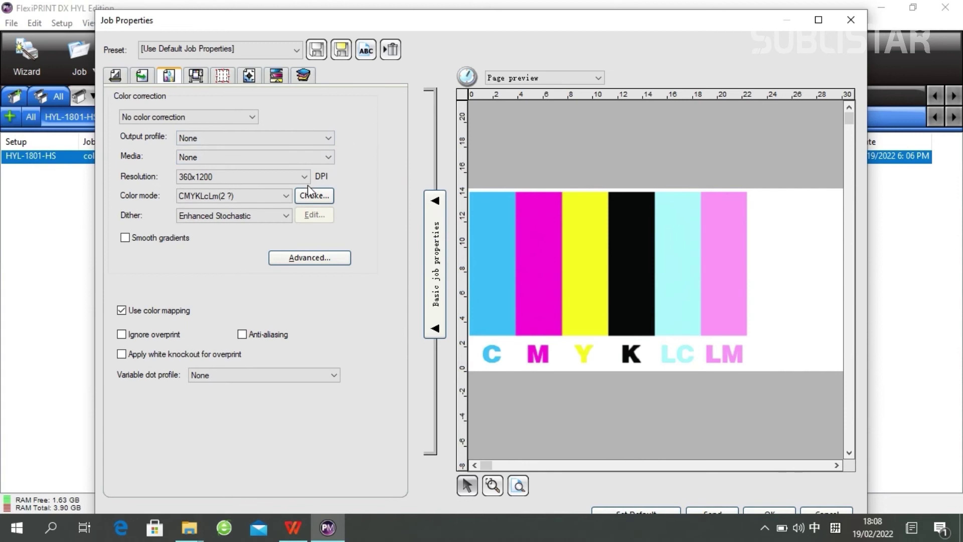
# - On the spot colour settings, map the Spot FP channel to print as Spot_1
pyautogui.click(196, 76)
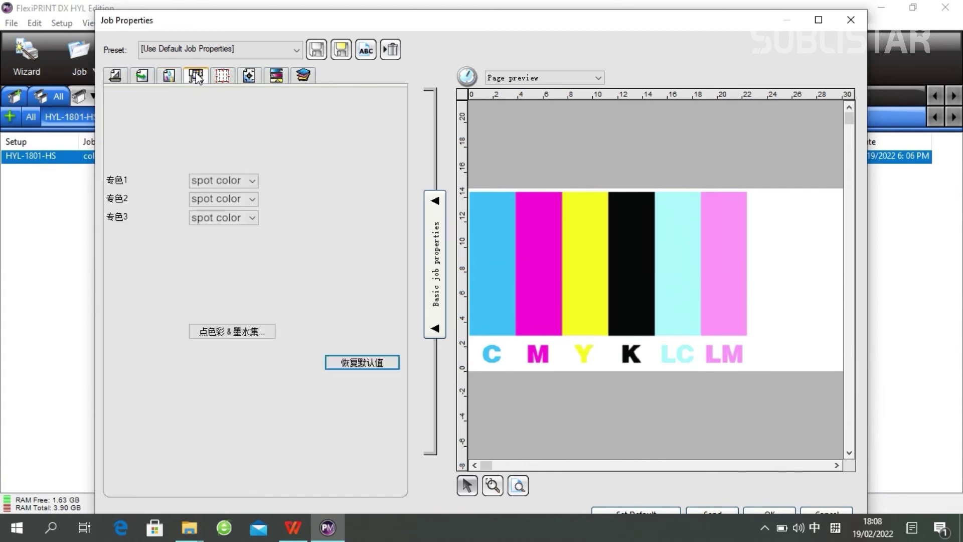
pyautogui.click(253, 180)
pyautogui.click(254, 186)
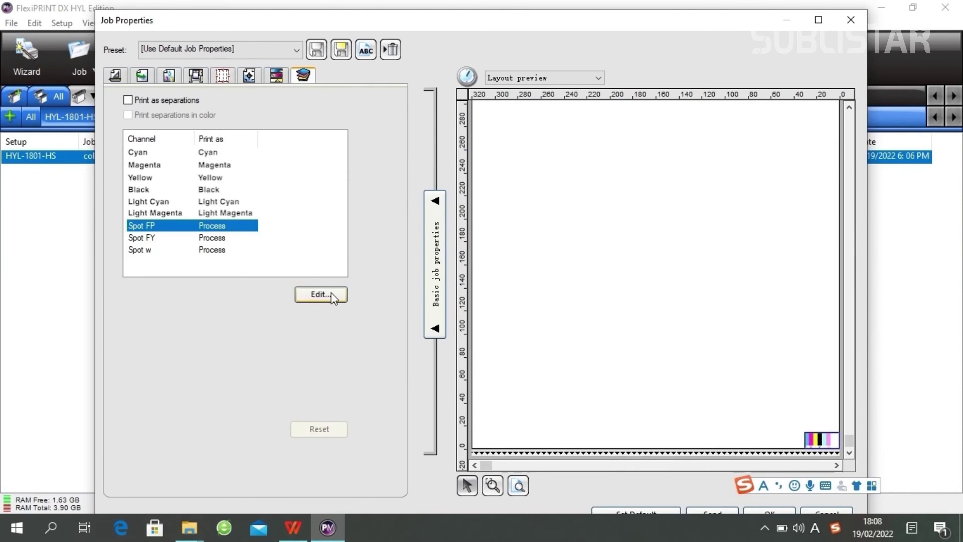
pyautogui.click(321, 295)
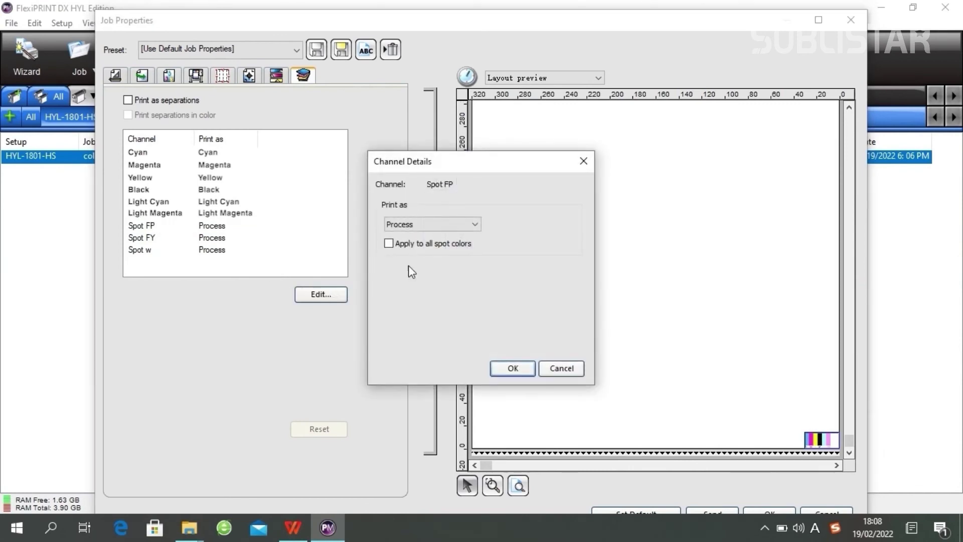
pyautogui.click(430, 225)
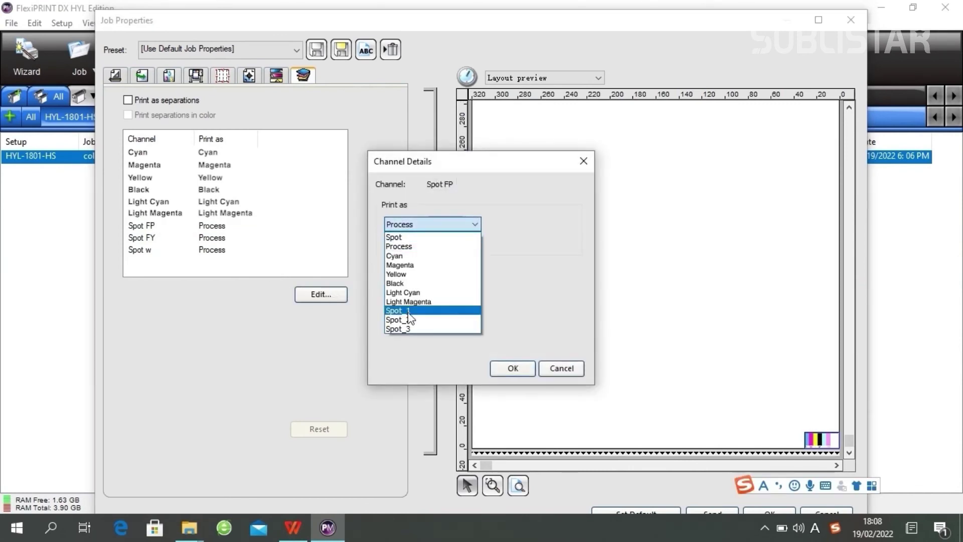
pyautogui.click(409, 311)
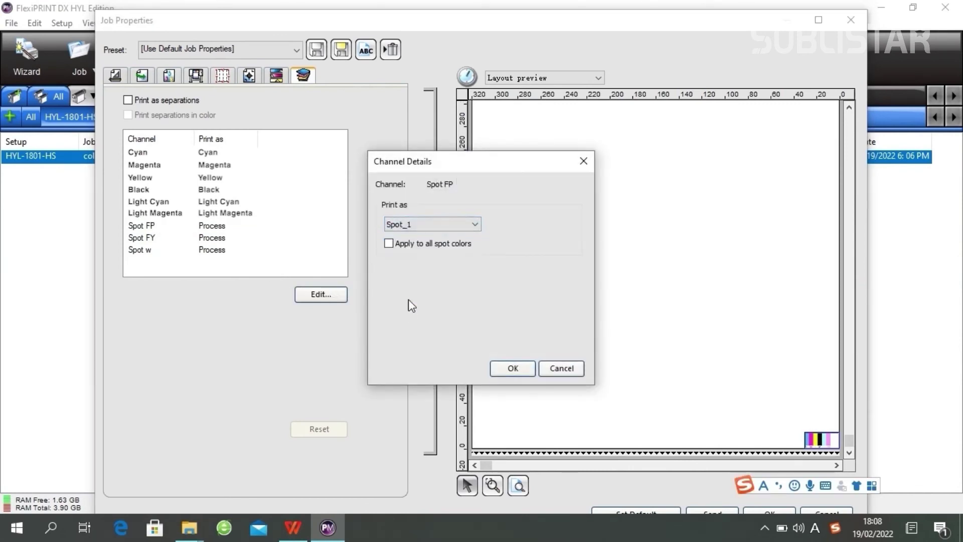
pyautogui.click(513, 369)
# - Map Spot FY to print as Spot_2 and Spot w as Spot_3
pyautogui.click(221, 238)
pyautogui.click(317, 294)
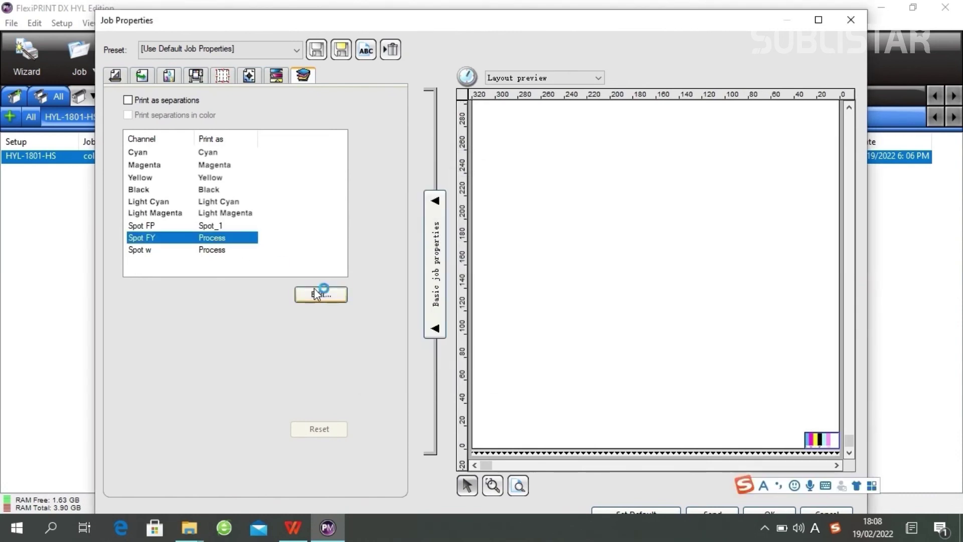
pyautogui.click(391, 225)
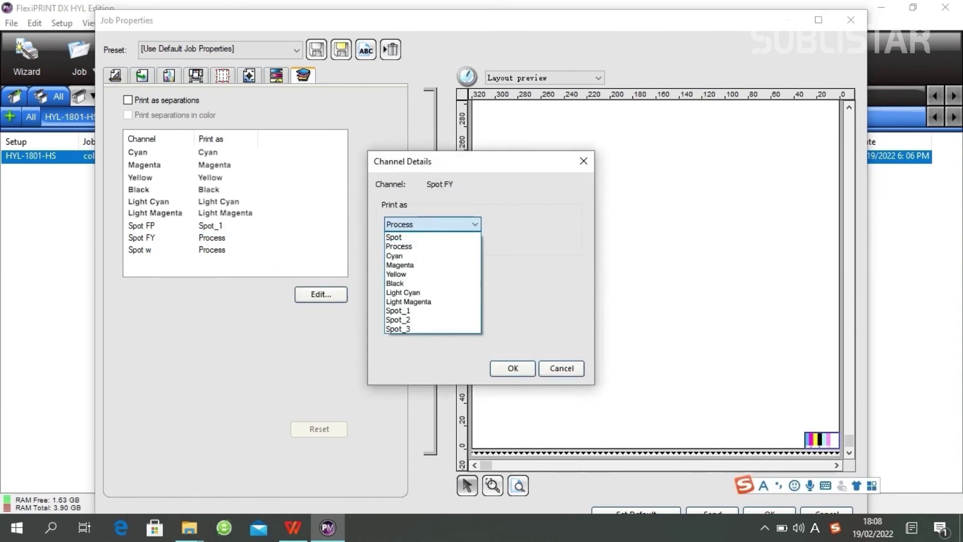
pyautogui.click(409, 320)
pyautogui.click(522, 370)
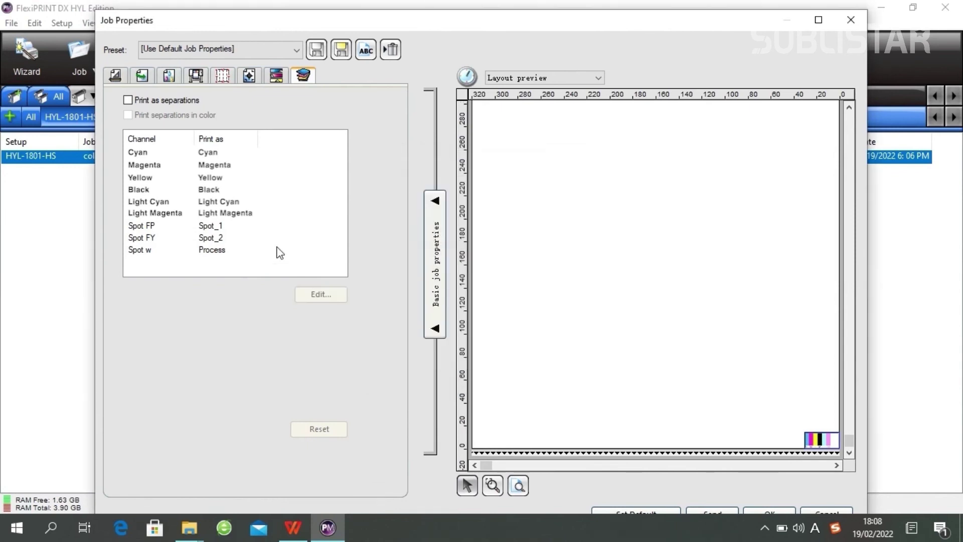
pyautogui.click(205, 256)
pyautogui.click(317, 295)
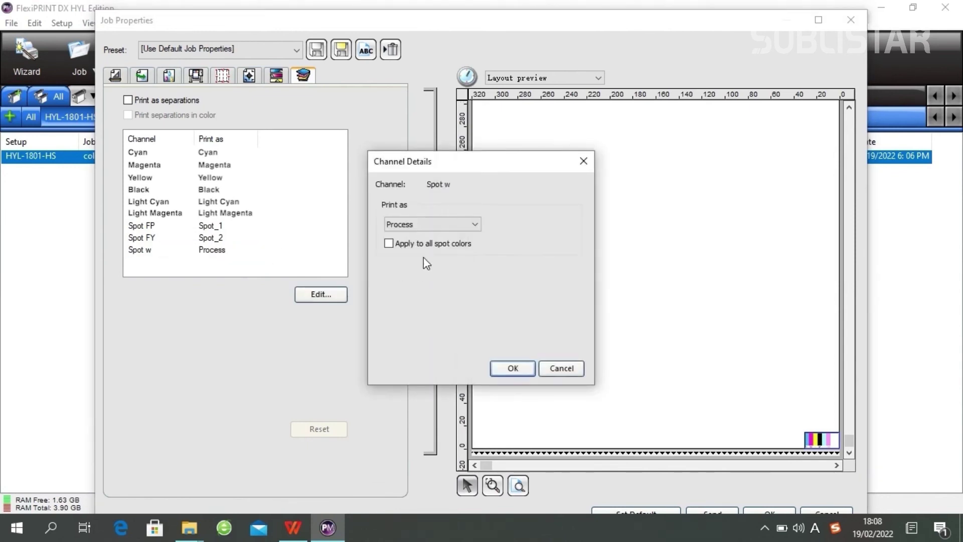
pyautogui.click(442, 224)
pyautogui.click(464, 329)
pyautogui.click(507, 372)
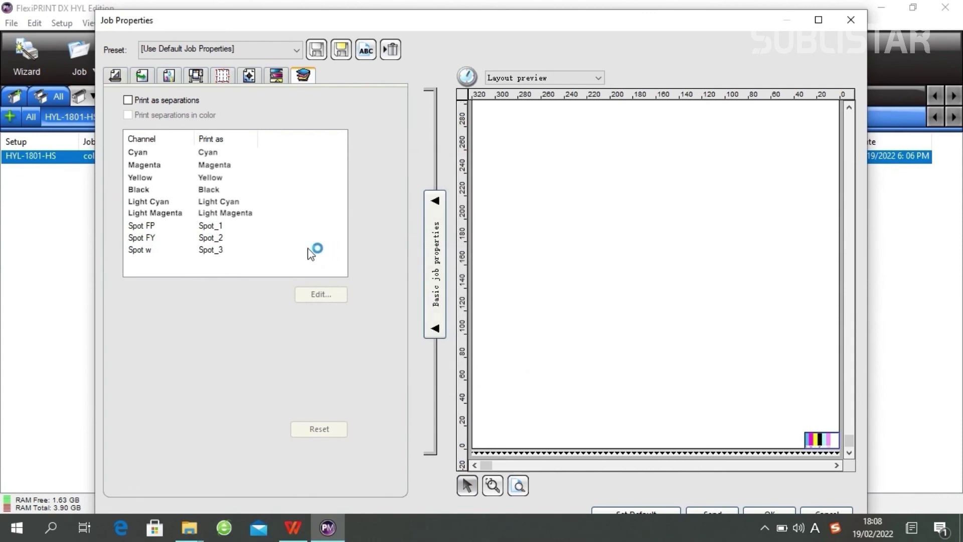
# - Apply the job properties and send the color bar job to the printer
pyautogui.click(769, 511)
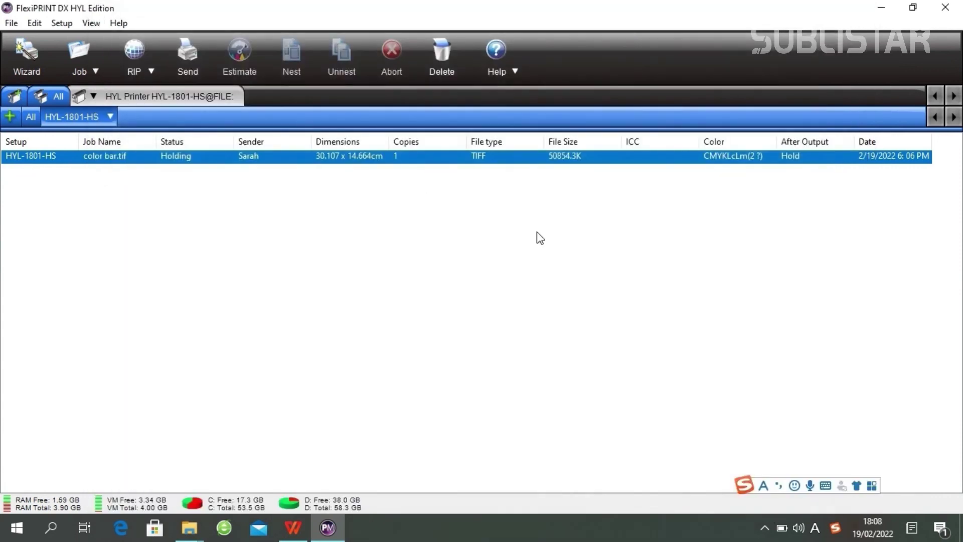
pyautogui.rightClick(209, 161)
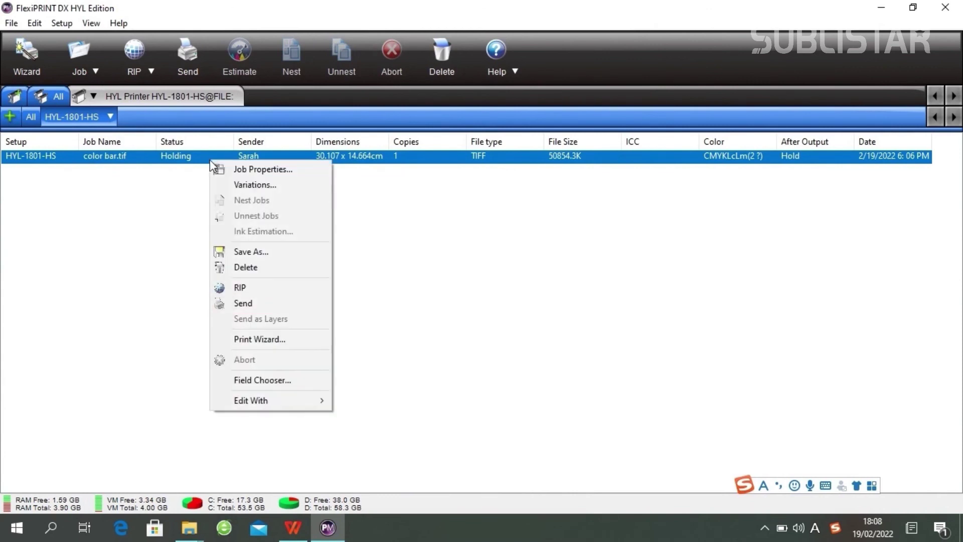
pyautogui.click(246, 302)
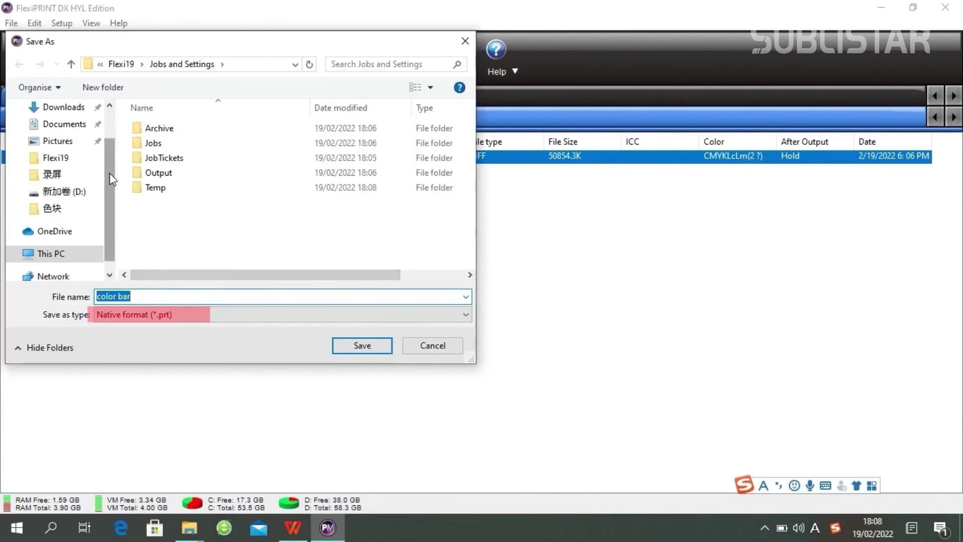
# - Save the job into the desktop 色块 folder in Native .prt format
pyautogui.click(100, 139)
pyautogui.doubleClick(172, 130)
pyautogui.click(362, 345)
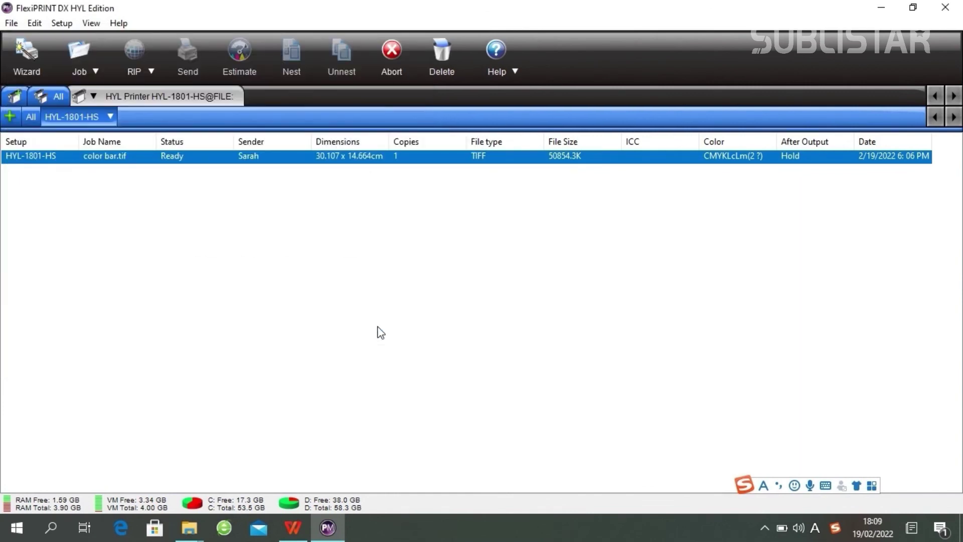